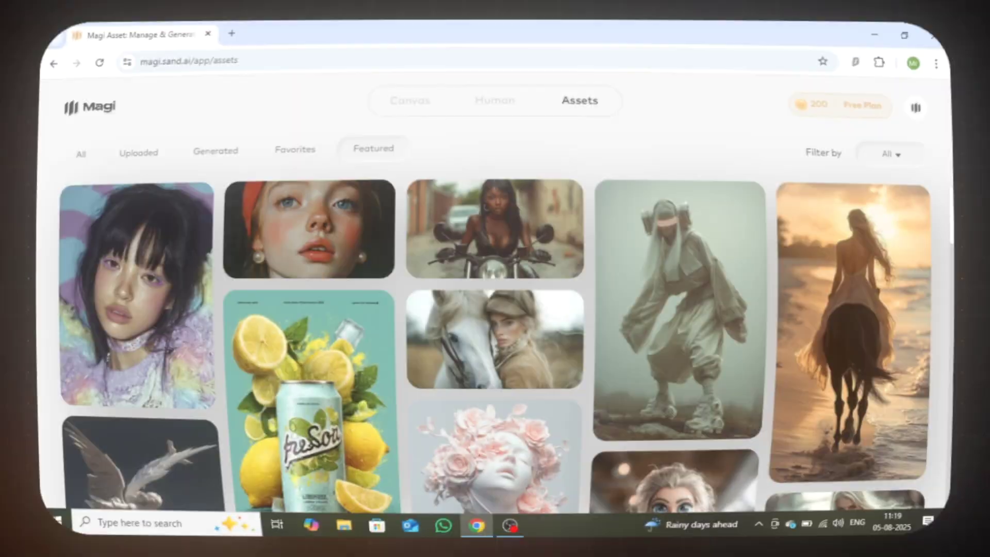
# Step: Browse the featured images in the asset library
pyautogui.scroll(-5, 495, 355)
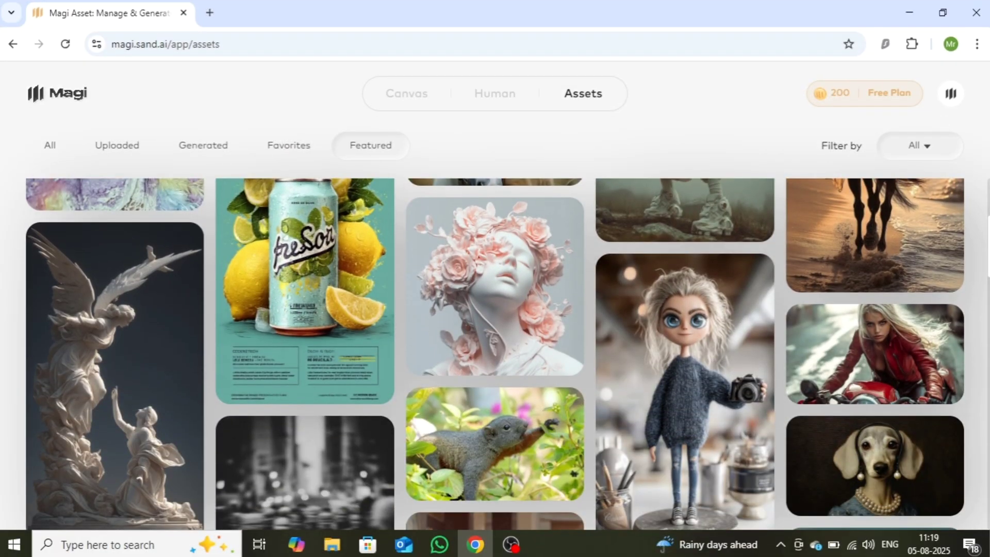
pyautogui.scroll(-8, 495, 354)
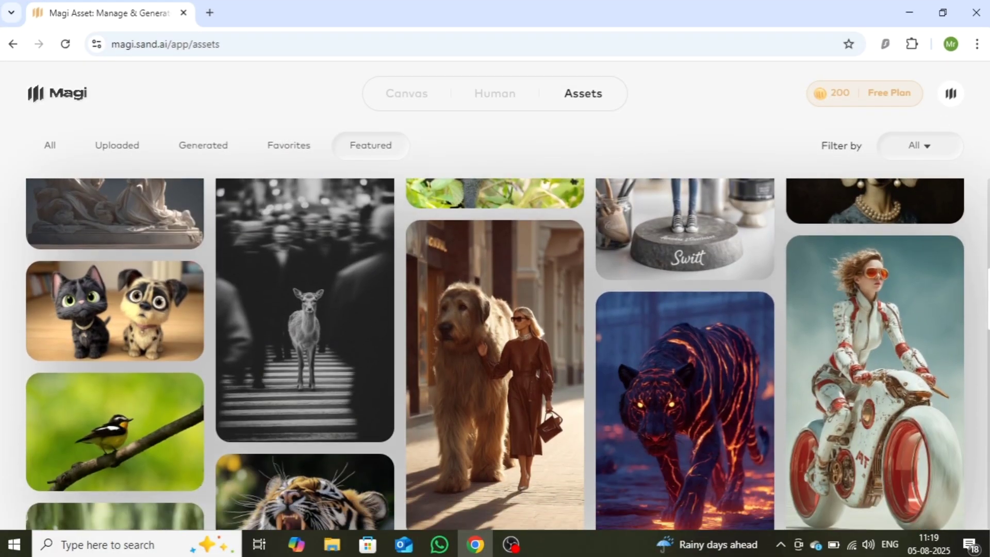
pyautogui.scroll(-10, 495, 354)
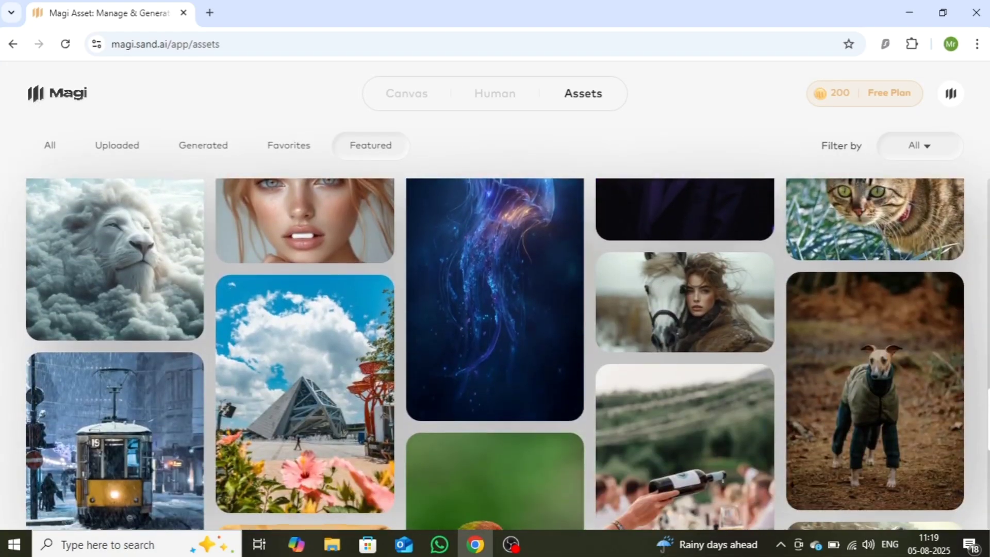
pyautogui.scroll(-7, 495, 354)
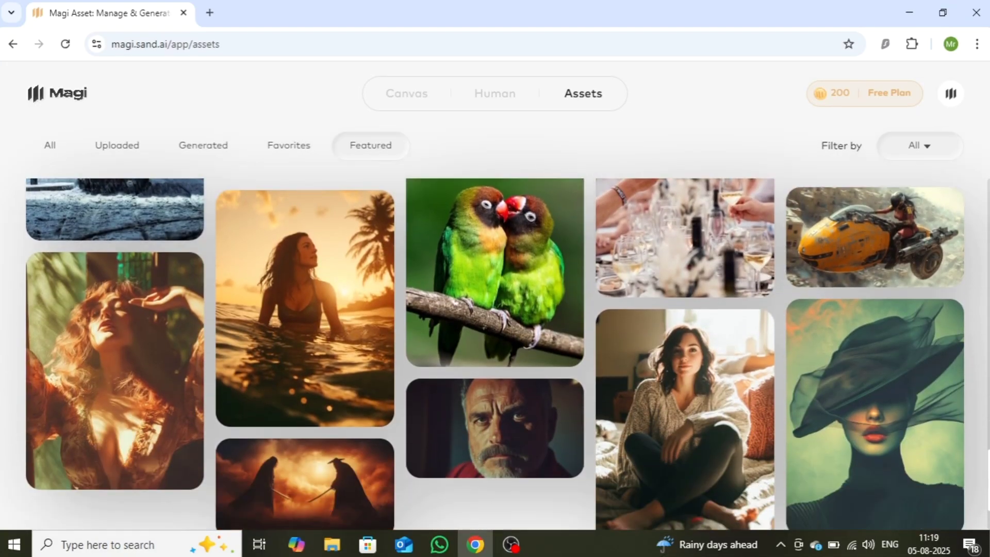
pyautogui.scroll(-2, 495, 354)
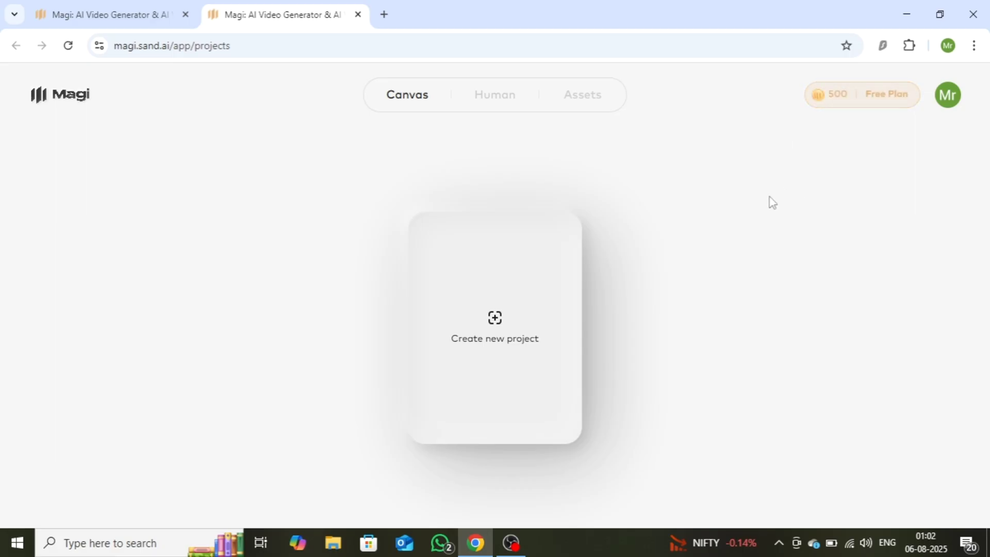
# Step: Create a new project and look through the featured images in its asset picker, then close the picker
pyautogui.click(499, 320)
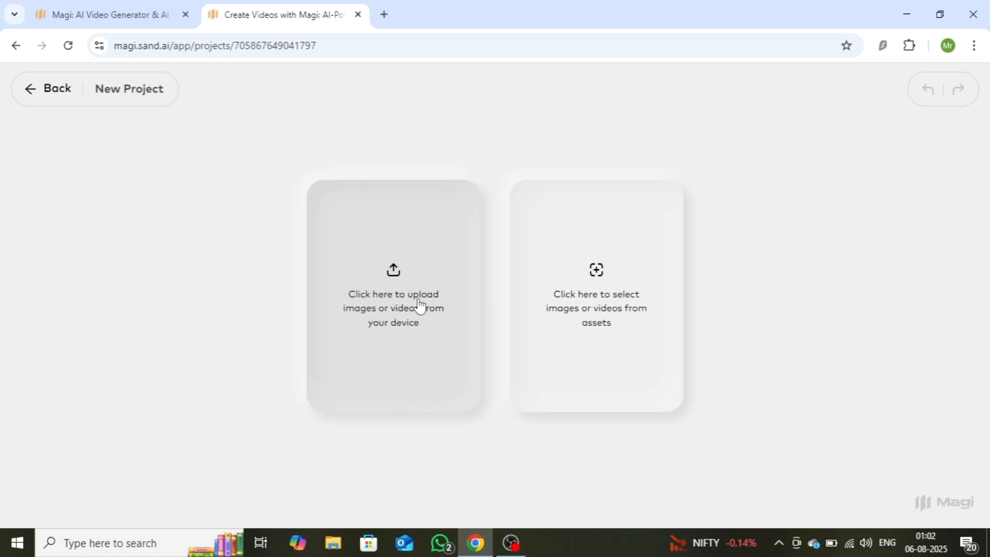
pyautogui.click(596, 272)
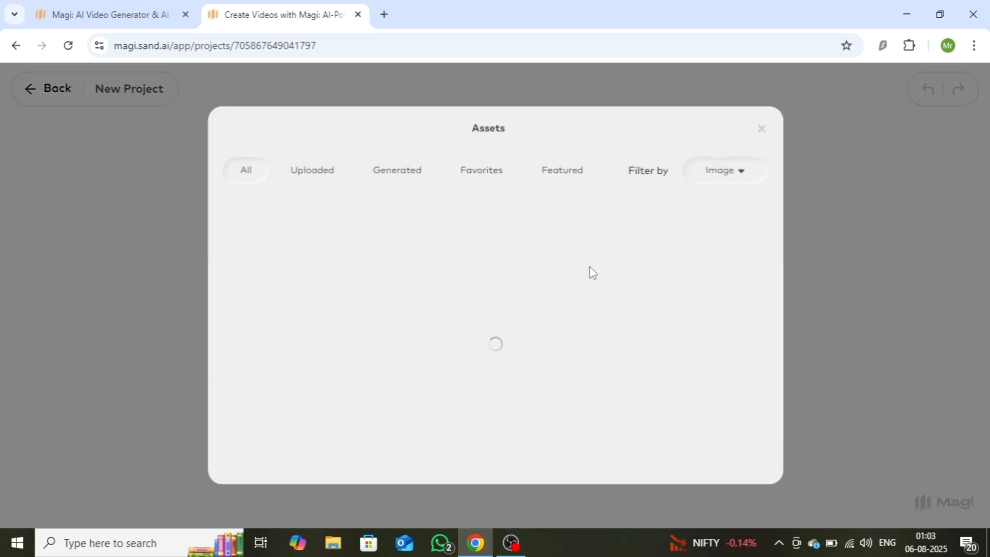
pyautogui.click(572, 172)
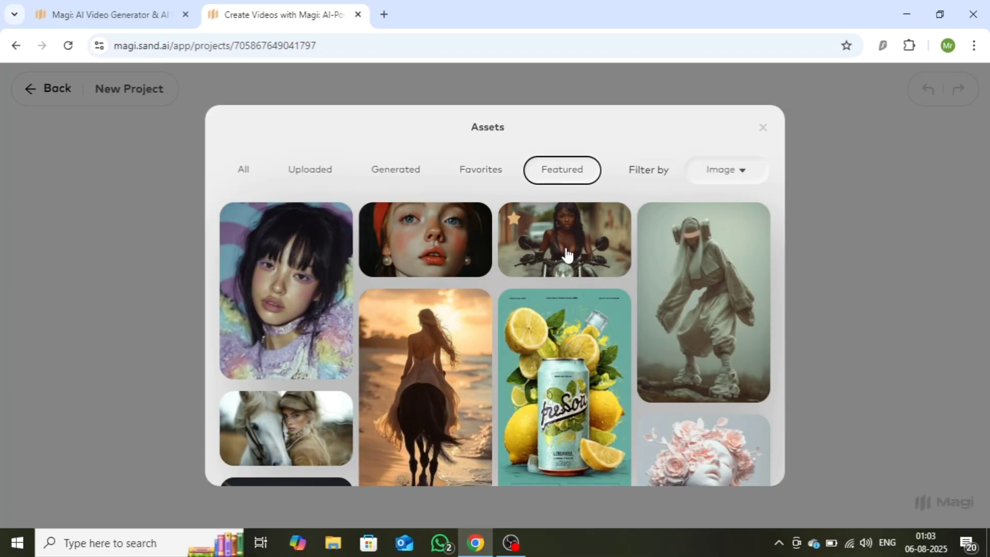
pyautogui.click(763, 128)
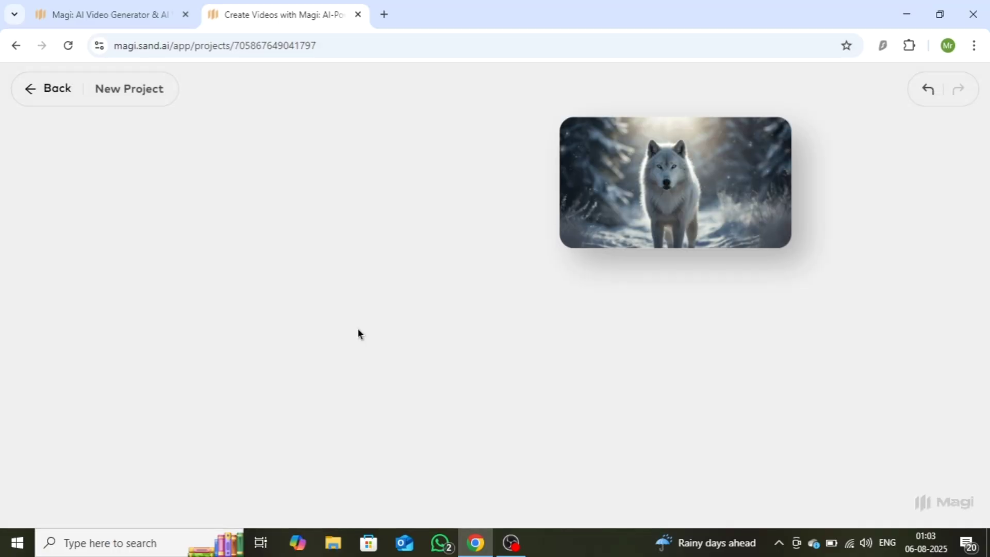
# Step: Attach an Image to Video block to the wolf image with the prompt "The wold standing and looking straight ahead"
pyautogui.moveTo(680, 227)
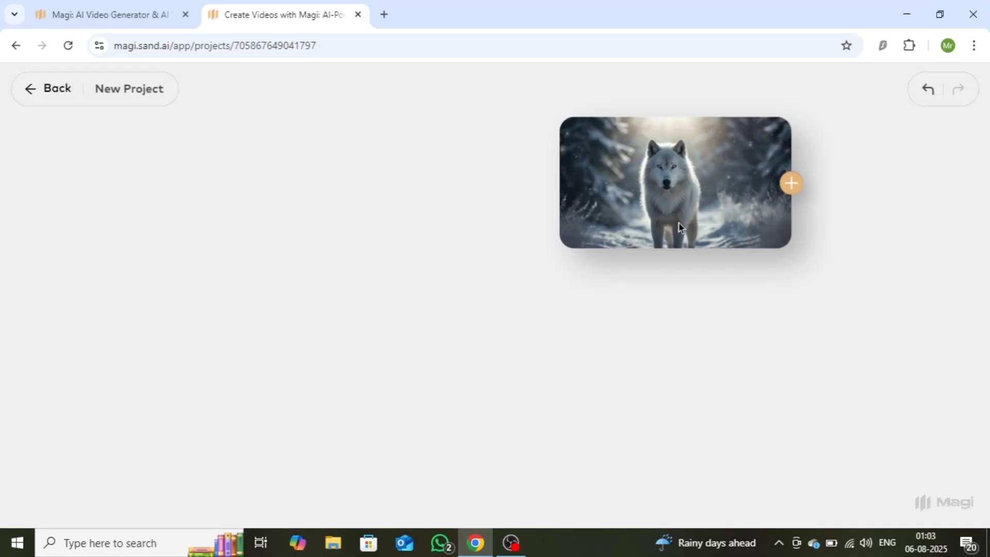
pyautogui.click(791, 183)
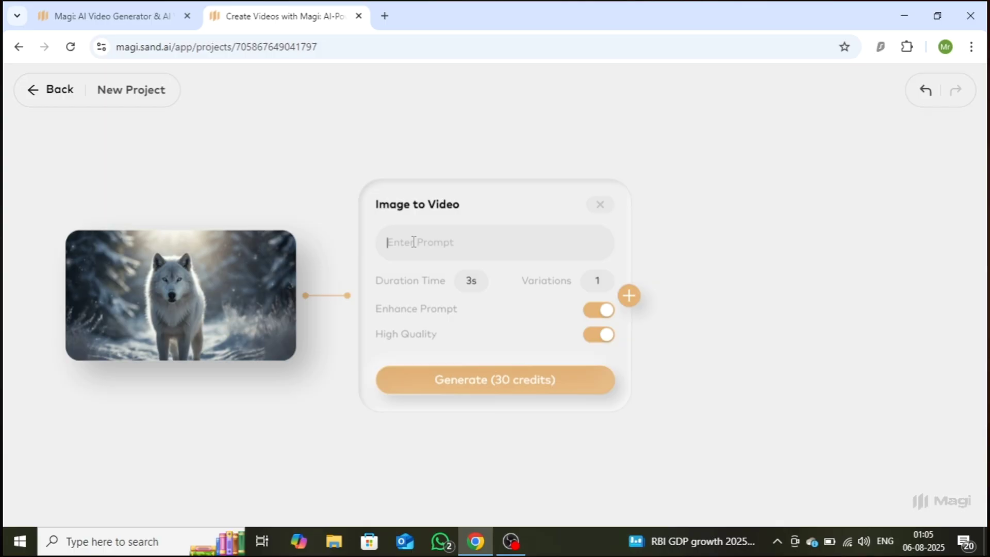
pyautogui.write('The wold standing')
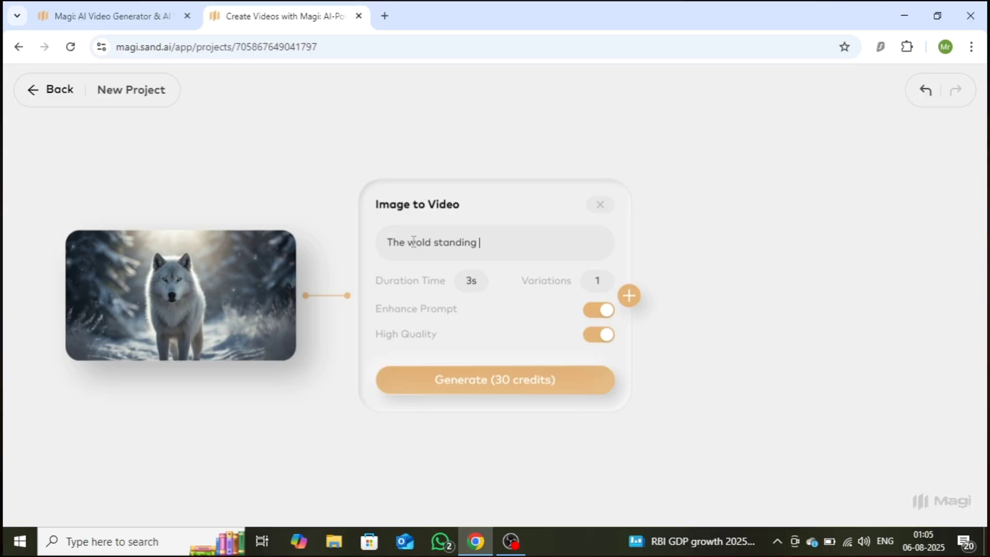
pyautogui.write('and looking straight')
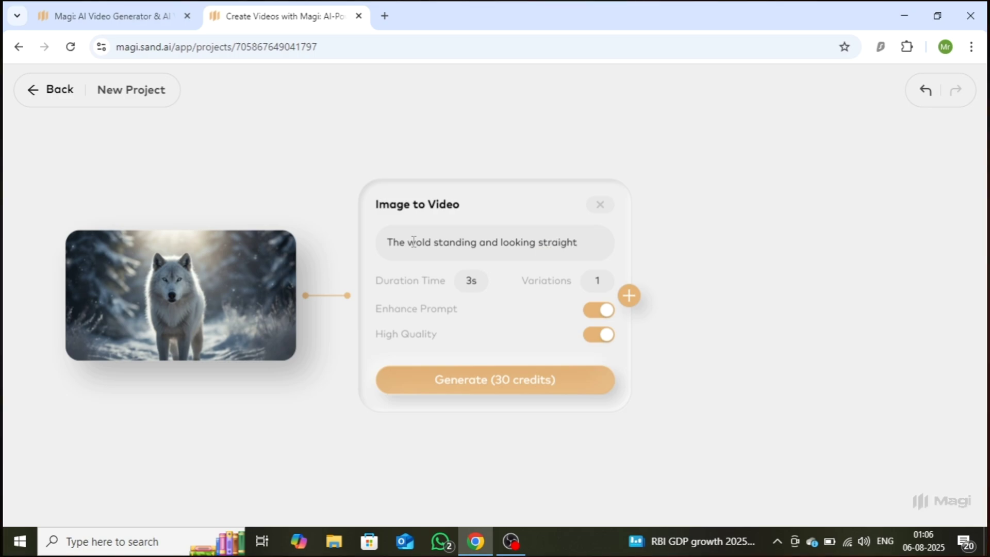
pyautogui.write('ahead')
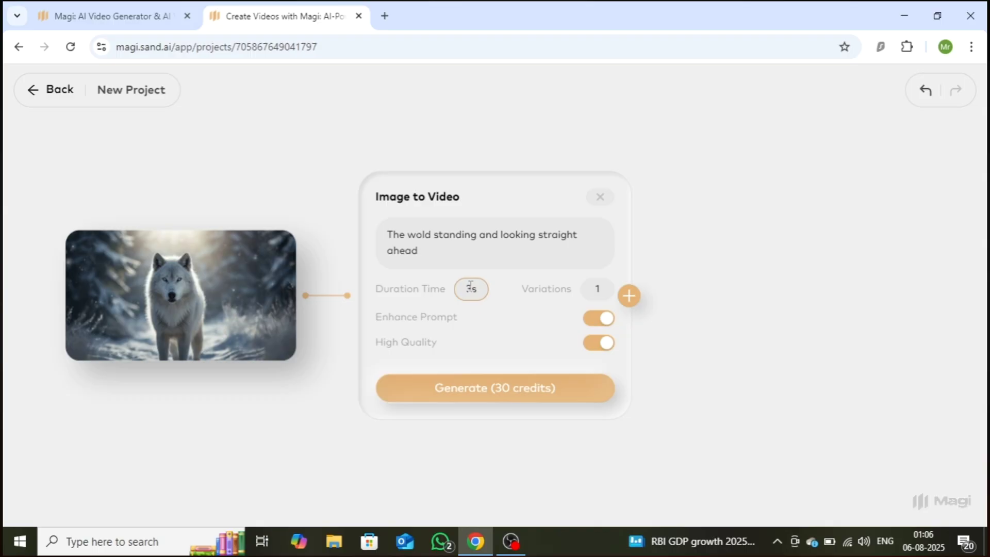
# Step: Set the wolf video's duration time to 5 s
pyautogui.click(471, 288)
pyautogui.press('BackSpace')
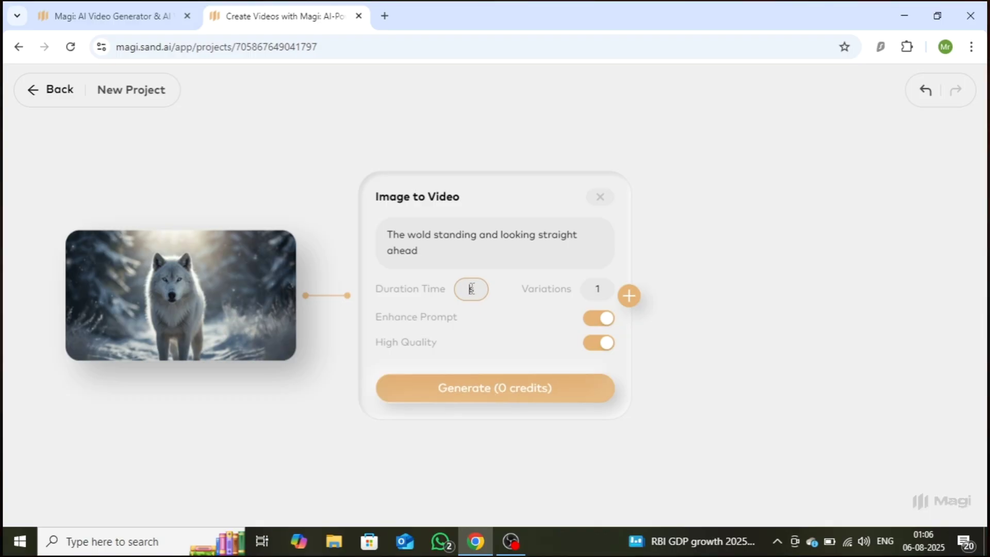
pyautogui.write('5')
pyautogui.press('BackSpace')
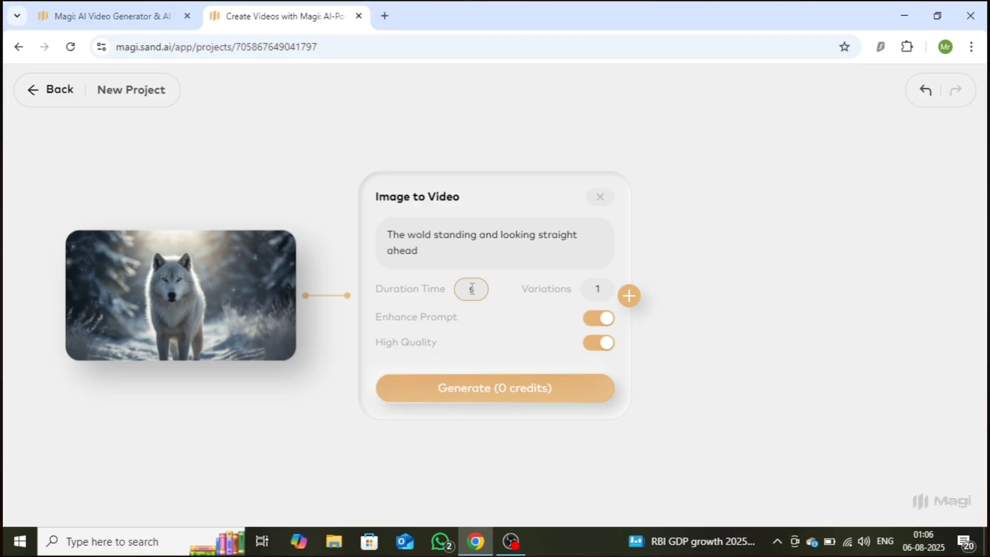
pyautogui.write('10')
pyautogui.press('BackSpace')
pyautogui.press('BackSpace')
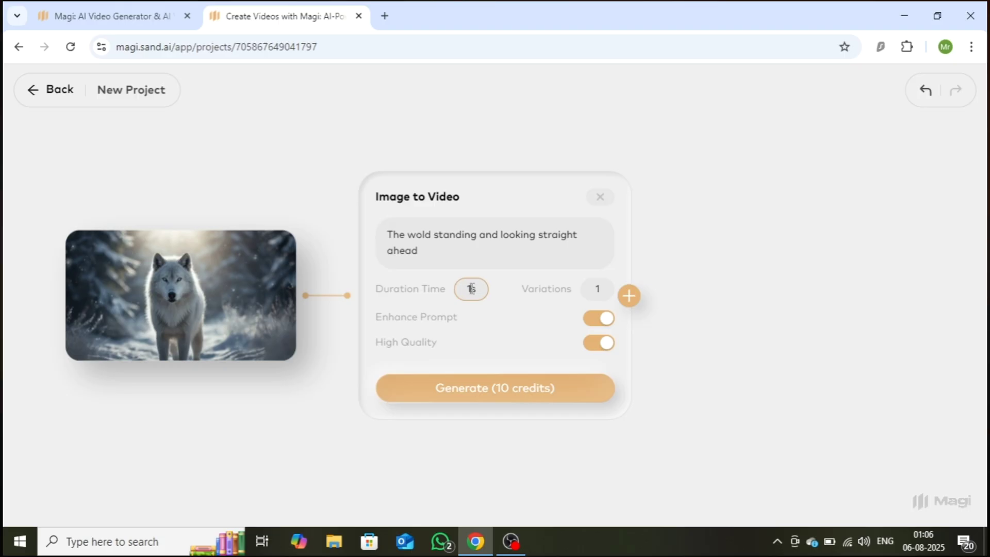
pyautogui.write('5')
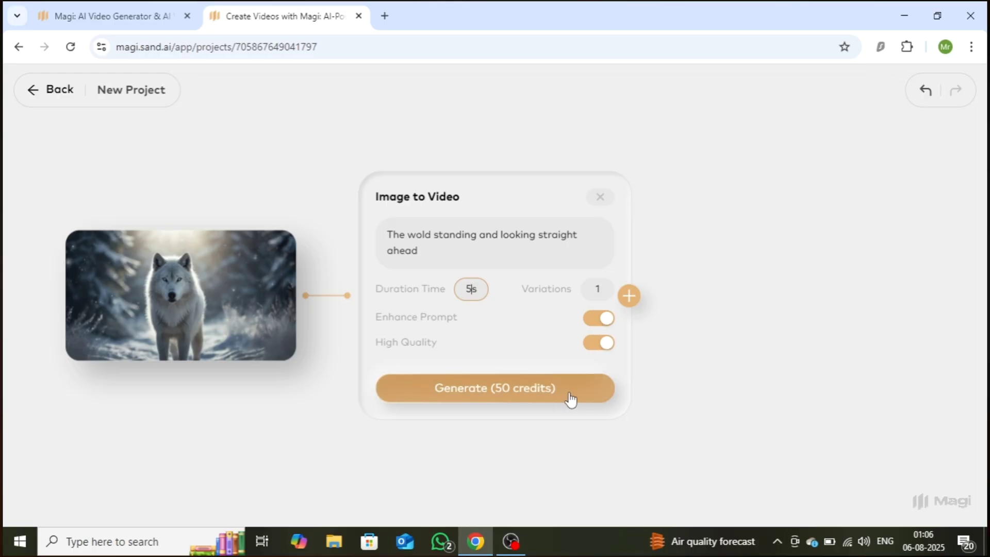
# Step: Generate the wolf video with 2 variations and play the result
pyautogui.click(600, 288)
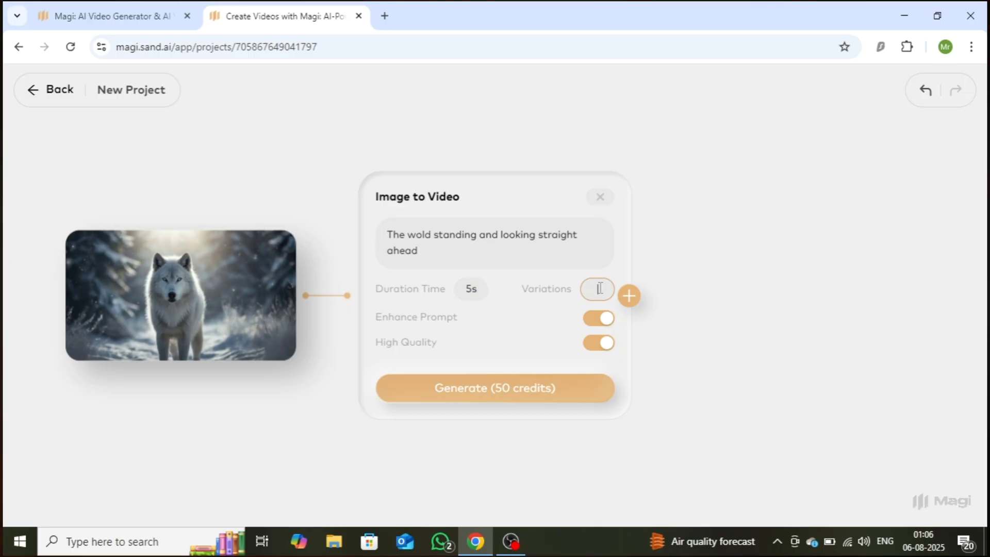
pyautogui.write('2')
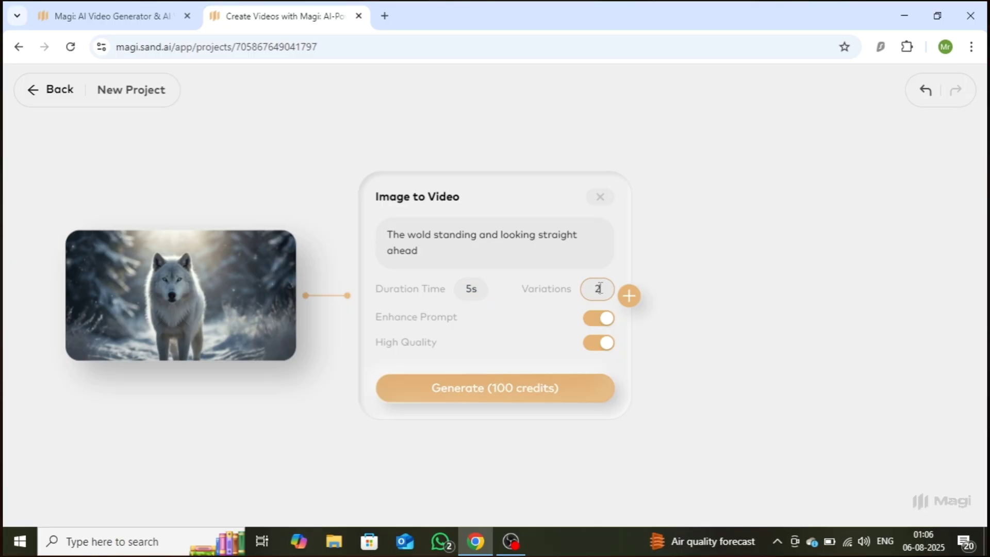
pyautogui.click(576, 397)
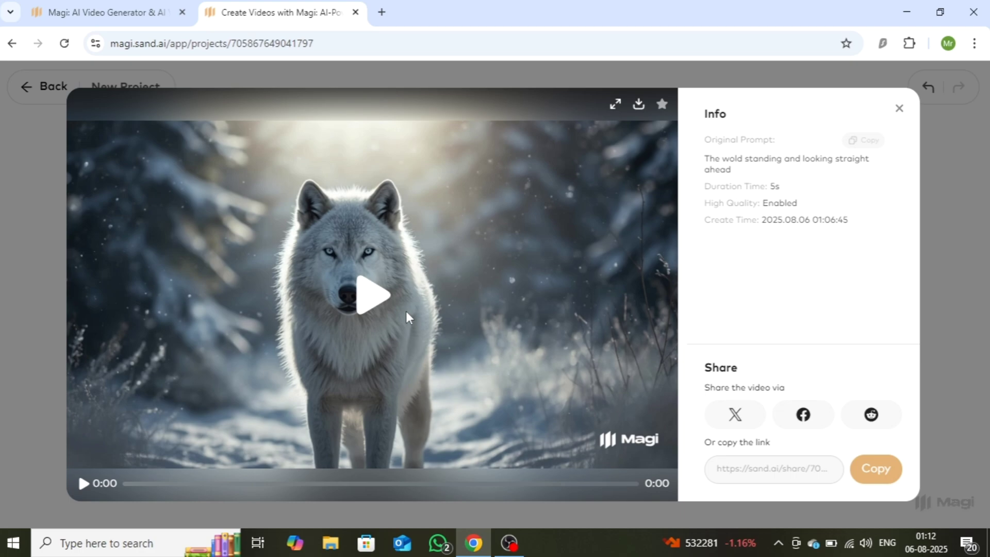
pyautogui.click(370, 298)
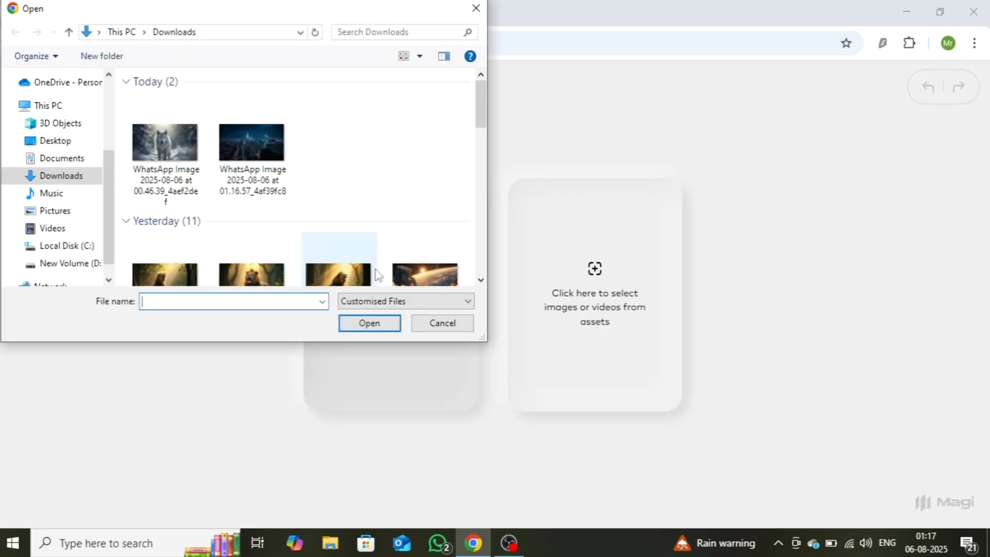
# Step: Upload the night city skyline image "WhatsApp Image 2025-08-06 at 01.16.57_4af39fc8" from the Downloads folder
pyautogui.click(267, 177)
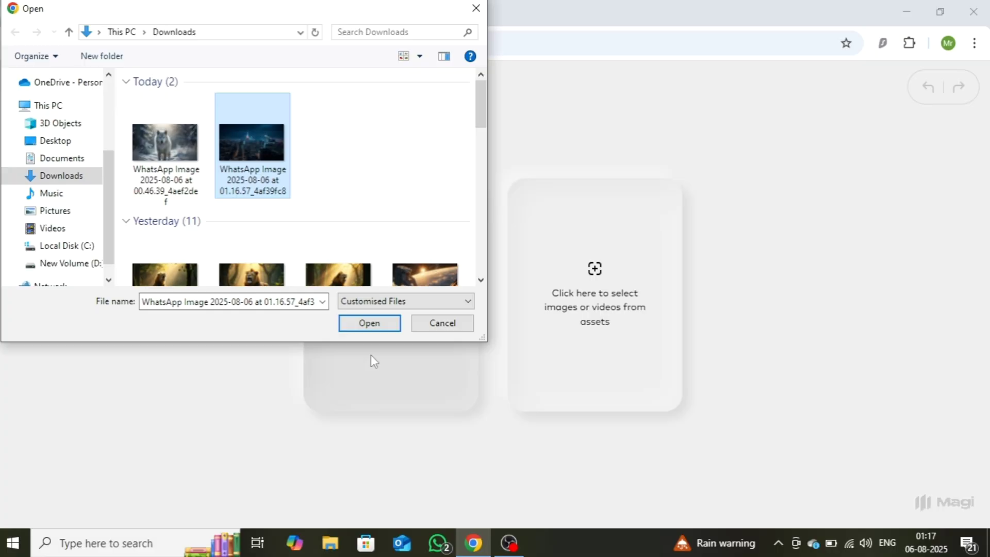
pyautogui.click(370, 323)
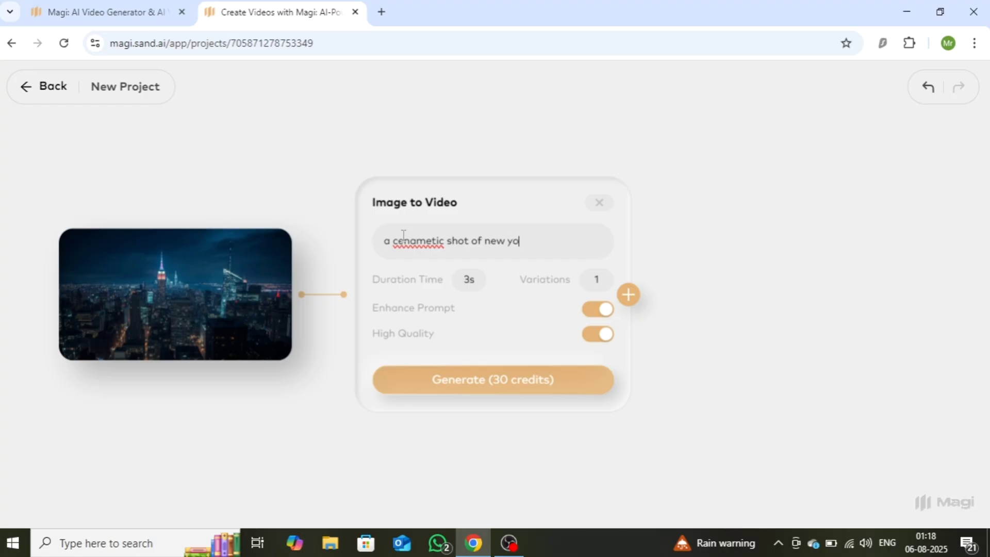
# Step: Generate a 5 s video from the skyline image with the prompt "a cenametic shot of new york city" and play it
pyautogui.doubleClick(469, 280)
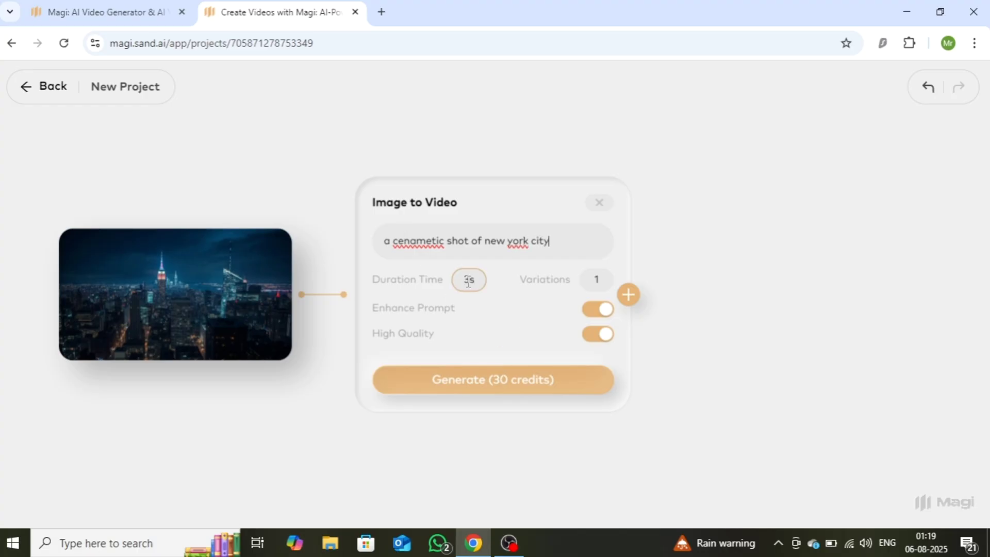
pyautogui.write('5')
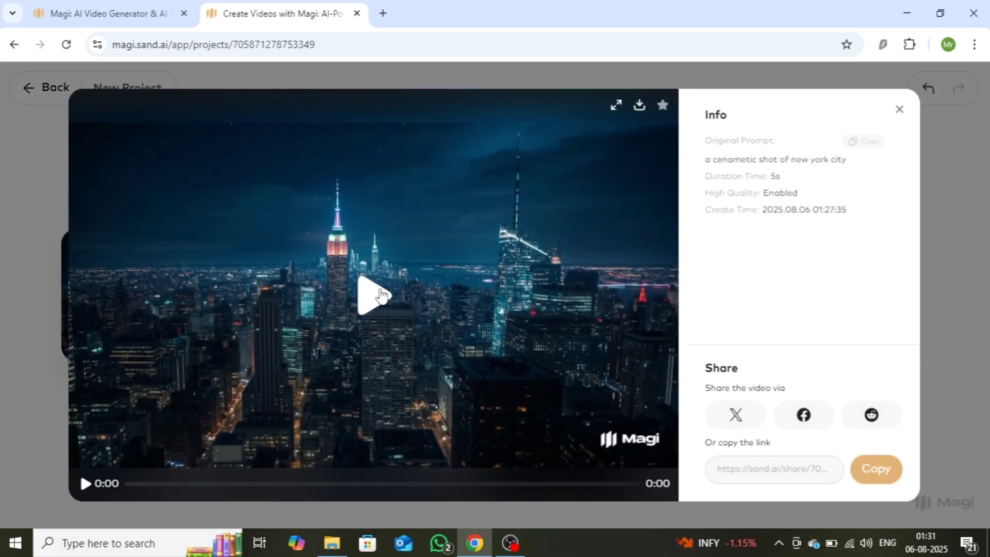
pyautogui.click(380, 296)
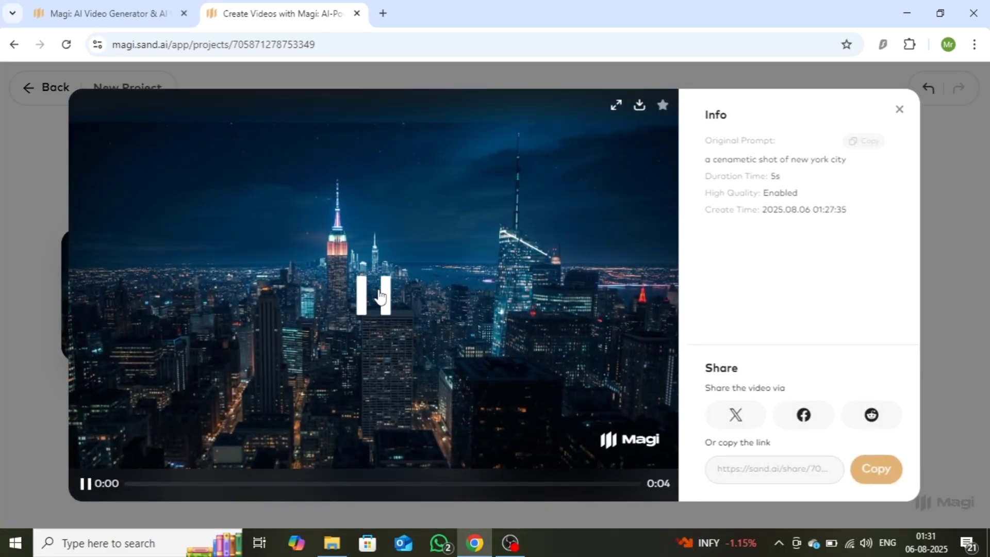